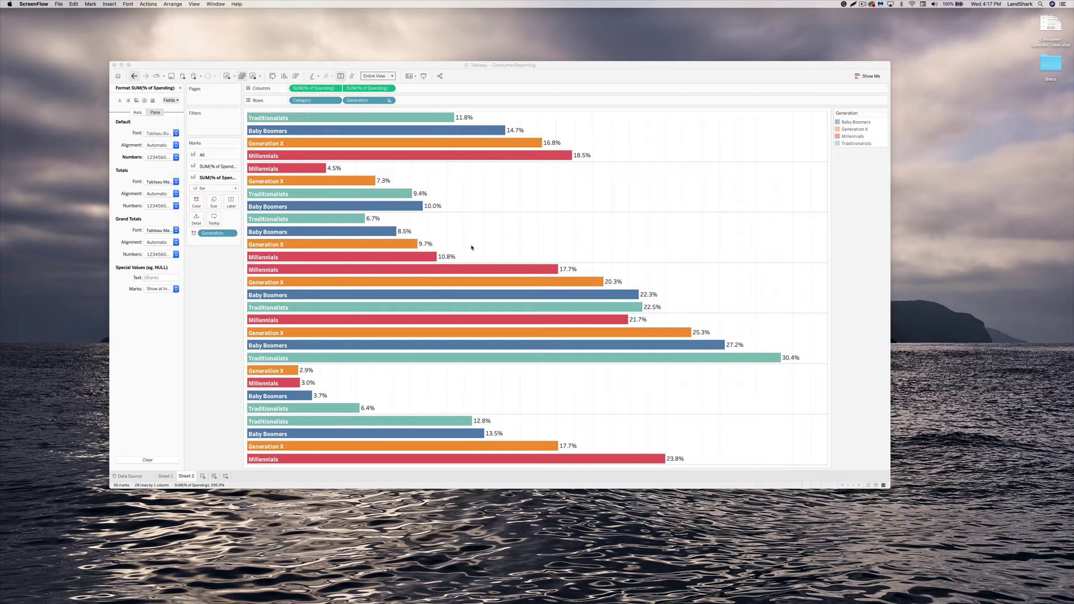
# Step: Build a new dashboard with the Sheet 1 bump chart above the Sheet 2 bar chart, and remove the Generation legend
pyautogui.click(280, 487)
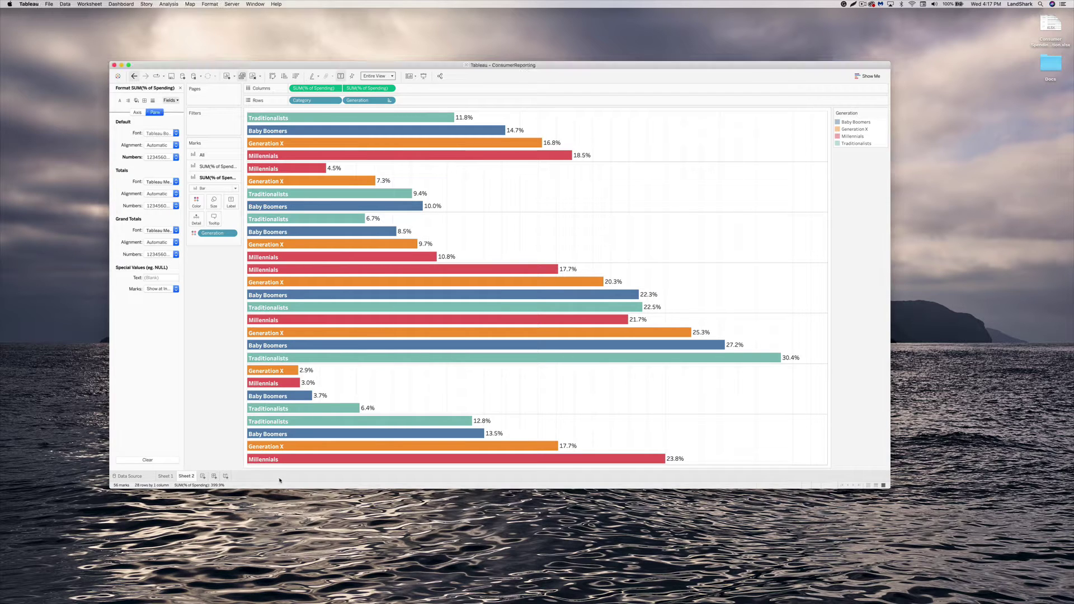
pyautogui.click(216, 476)
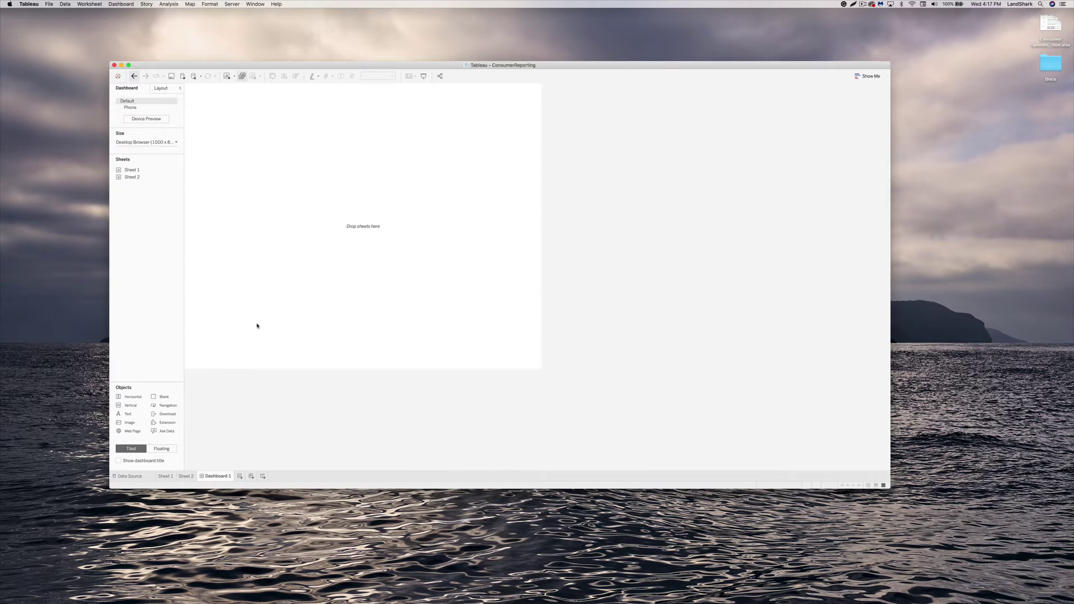
pyautogui.moveTo(131, 178)
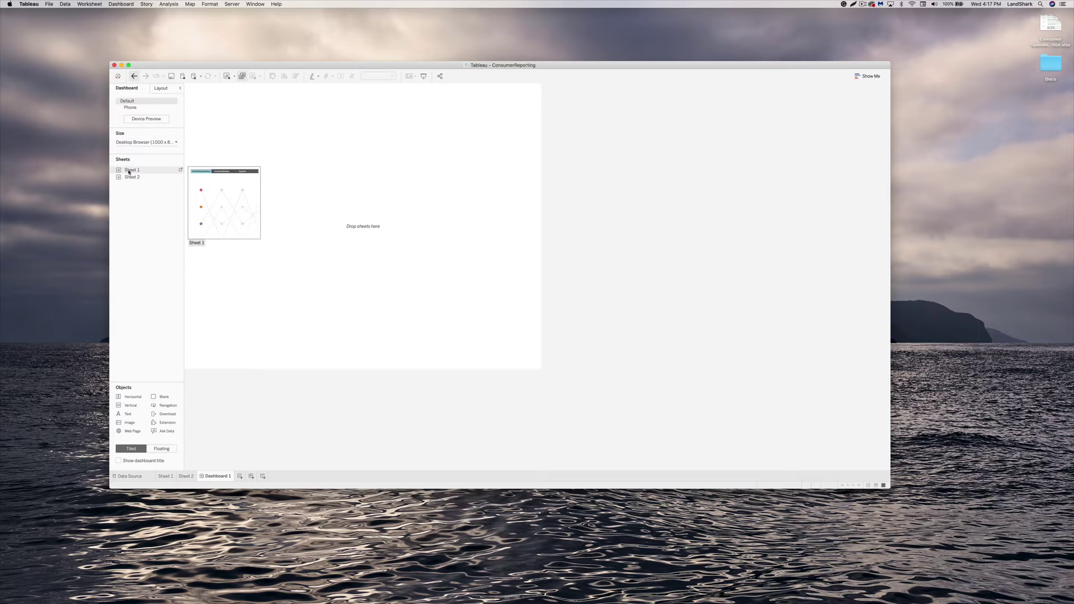
pyautogui.moveTo(158, 169); pyautogui.dragTo(246, 159)
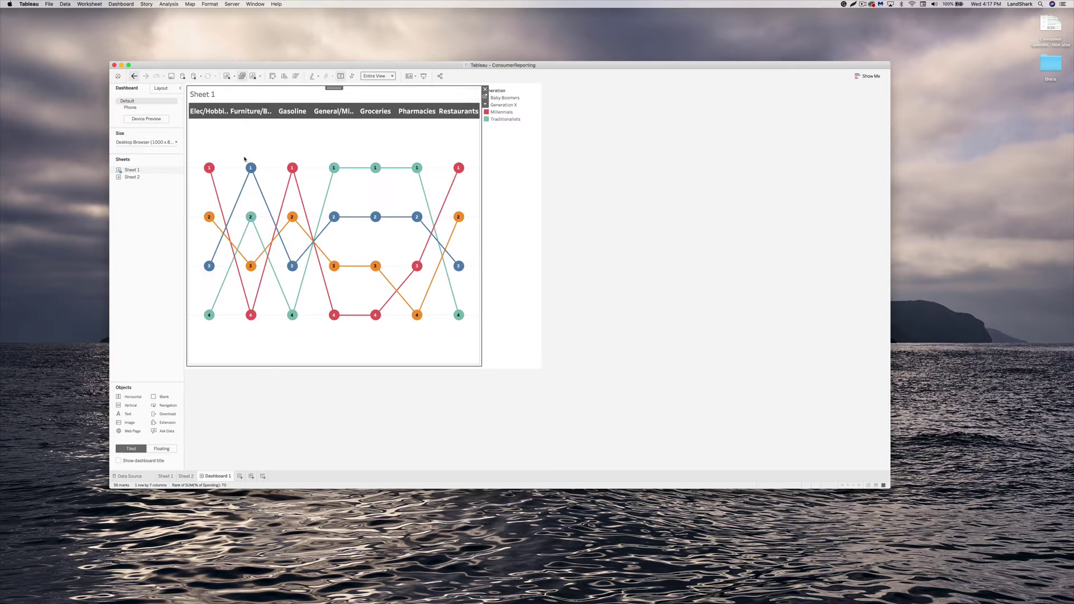
pyautogui.moveTo(135, 178)
pyautogui.moveTo(135, 178); pyautogui.dragTo(249, 370)
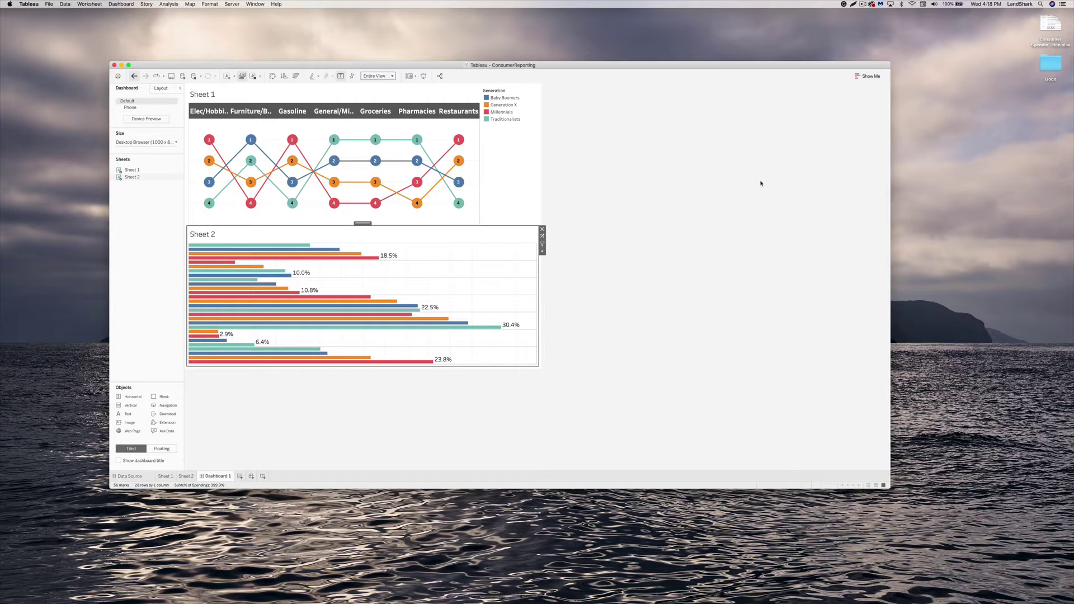
pyautogui.click(533, 96)
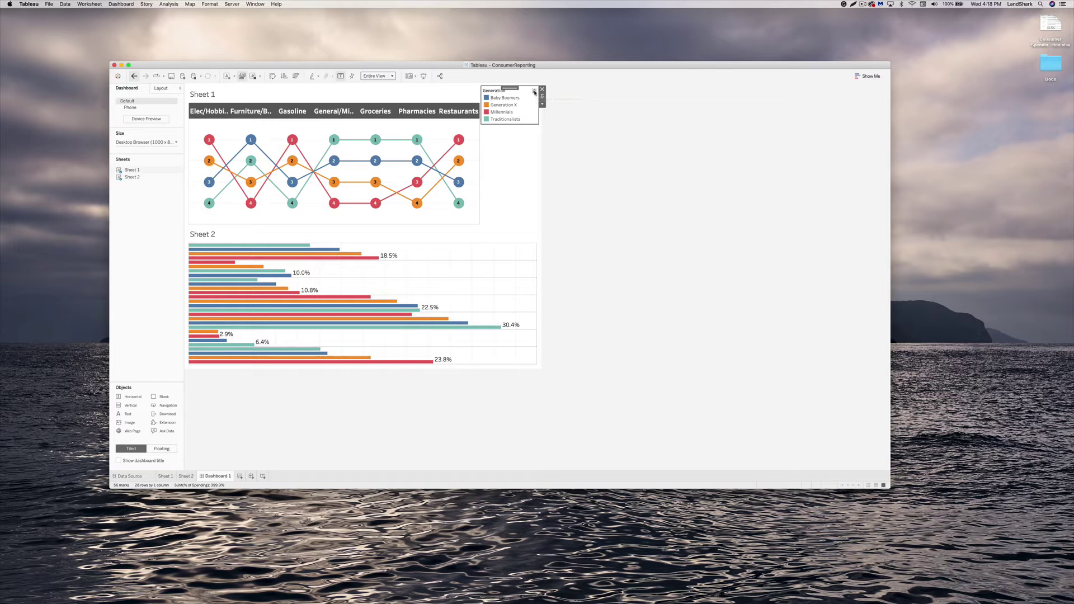
pyautogui.click(542, 90)
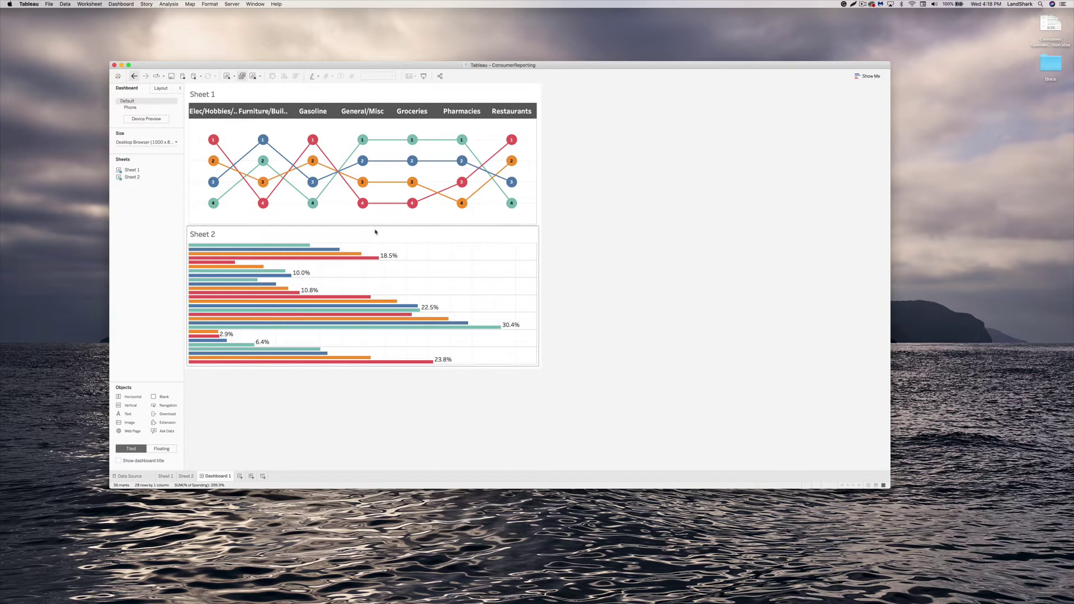
# Step: Hide the Sheet 1 title on the bump chart
pyautogui.rightClick(210, 95)
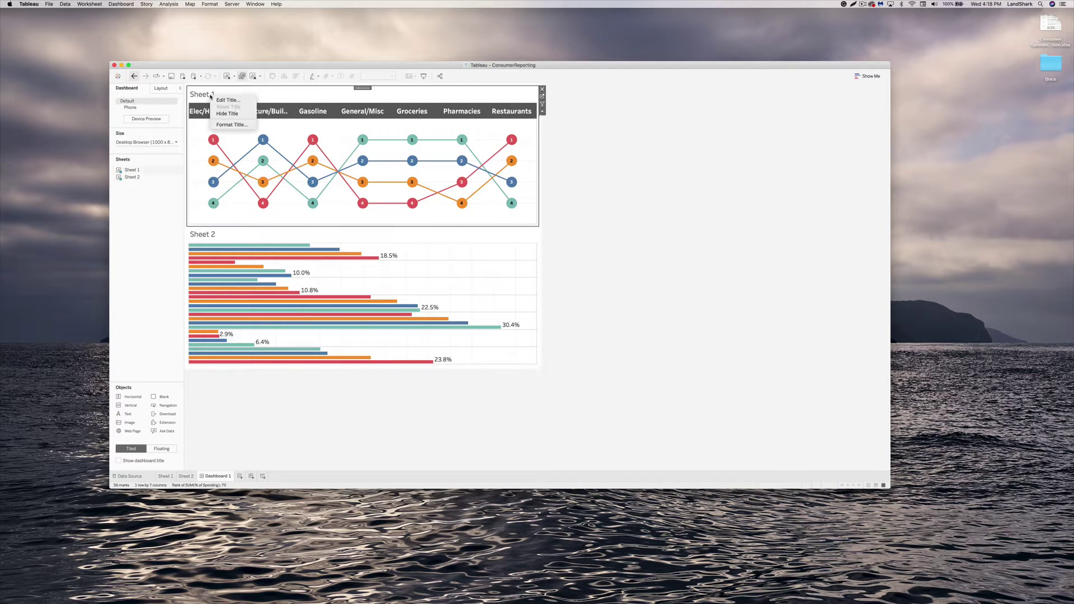
pyautogui.click(234, 114)
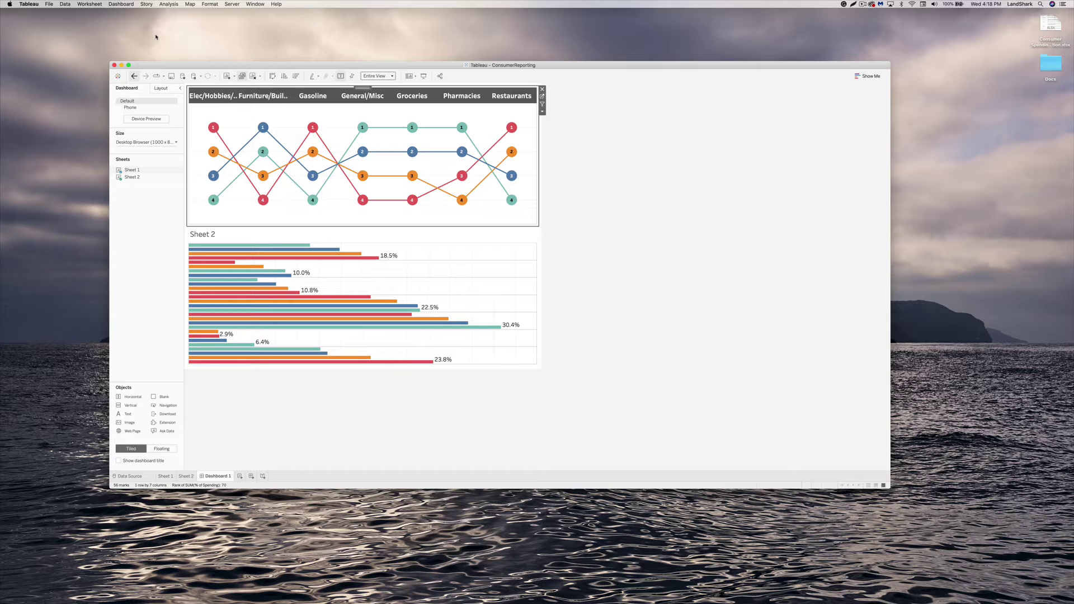
pyautogui.click(131, 5)
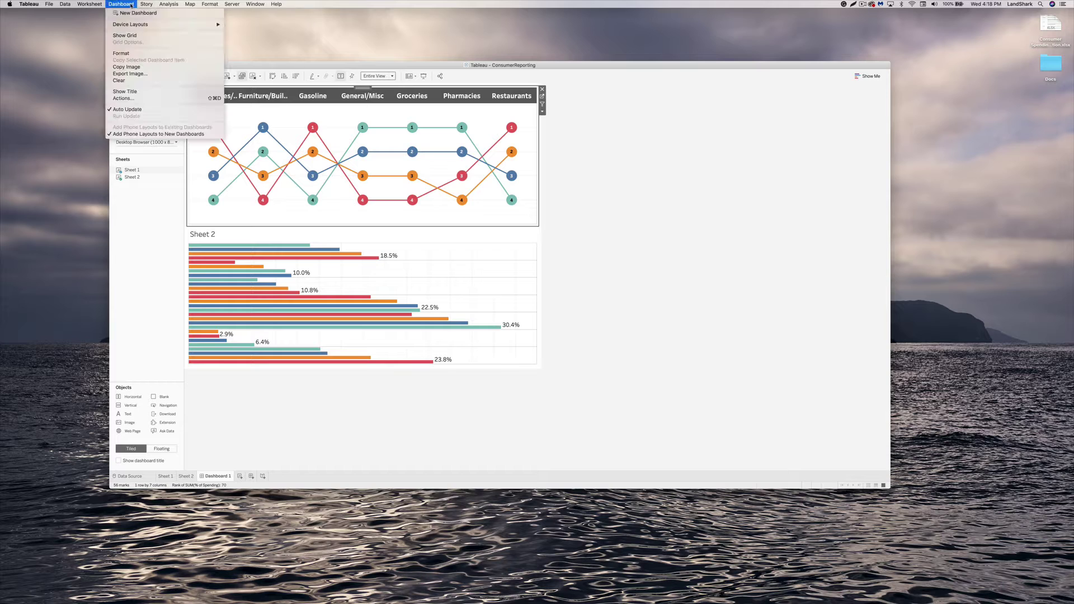
# Step: Start a new filter action, Filter1, from the dashboard's Actions dialog
pyautogui.click(174, 100)
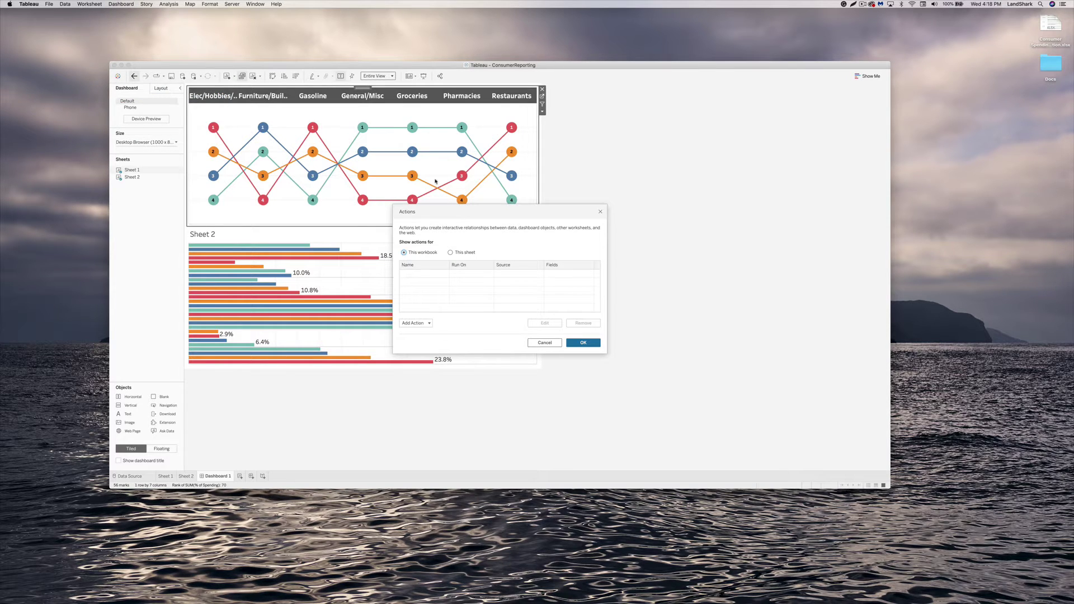
pyautogui.click(414, 323)
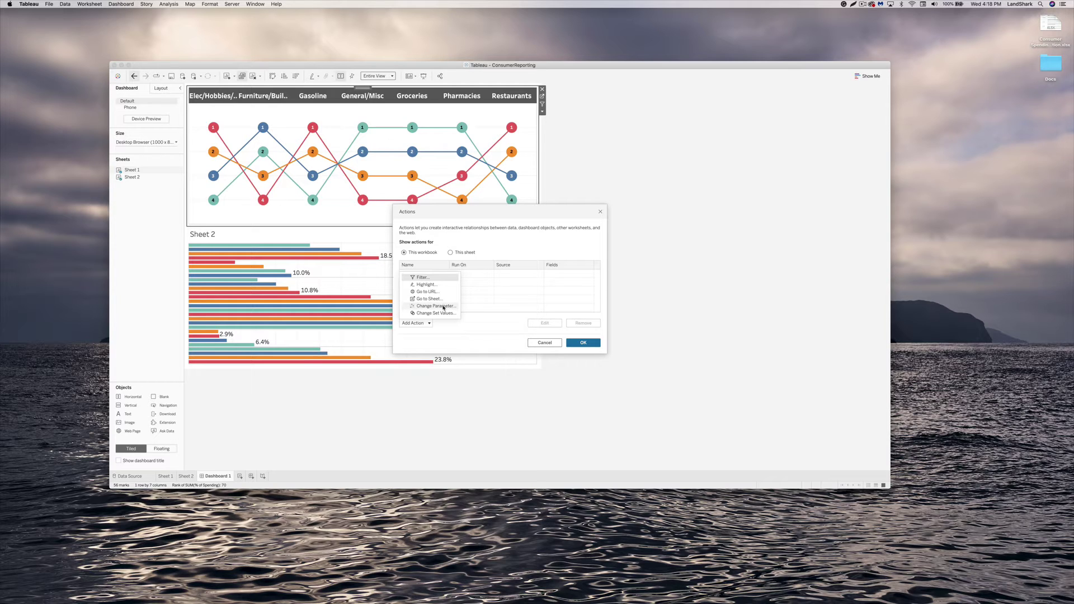
pyautogui.click(429, 324)
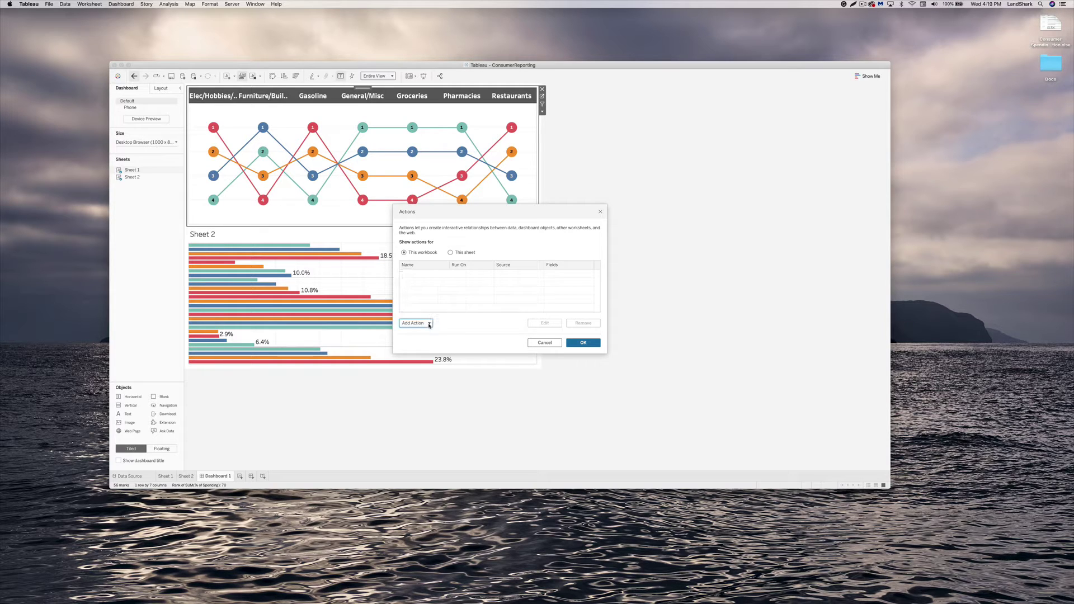
pyautogui.click(430, 324)
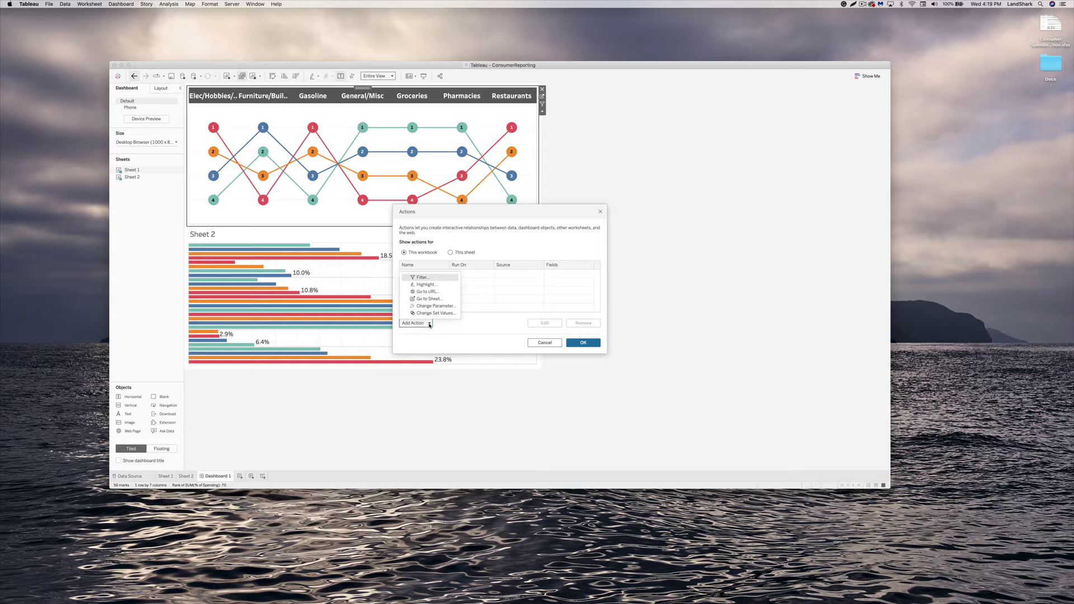
pyautogui.click(424, 277)
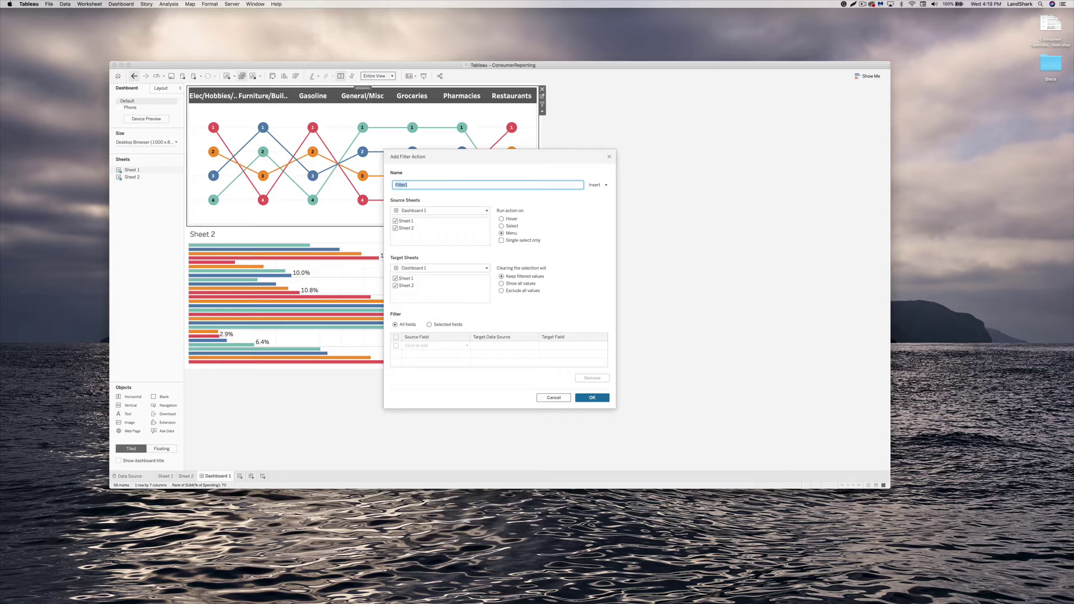
# Step: Make Sheet 1 the only source and Sheet 2 the only target of Filter1, and save it
pyautogui.click(395, 229)
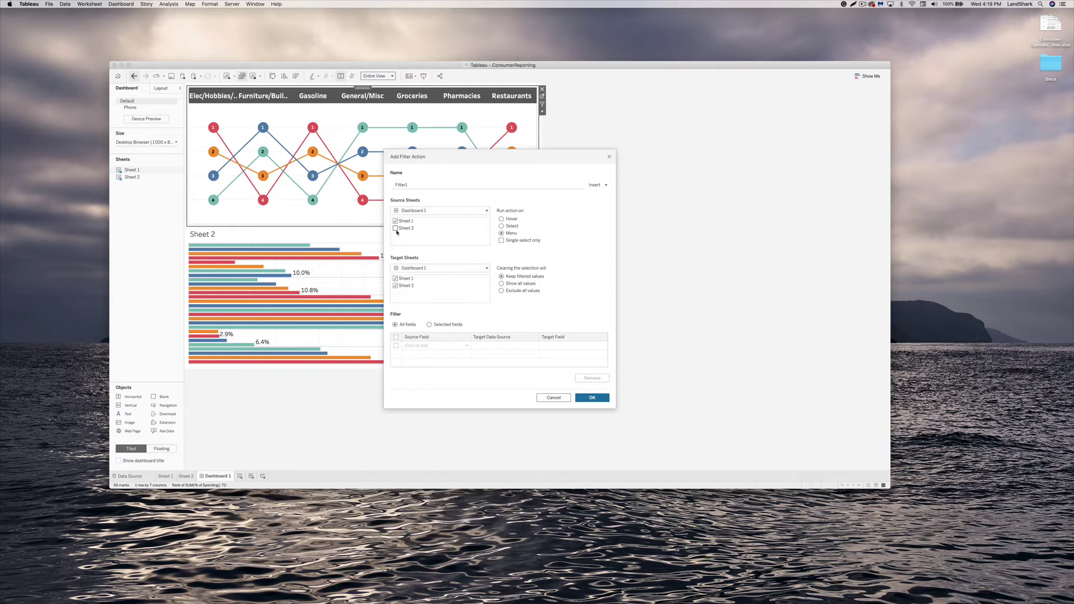
pyautogui.click(395, 279)
pyautogui.click(592, 397)
pyautogui.click(583, 342)
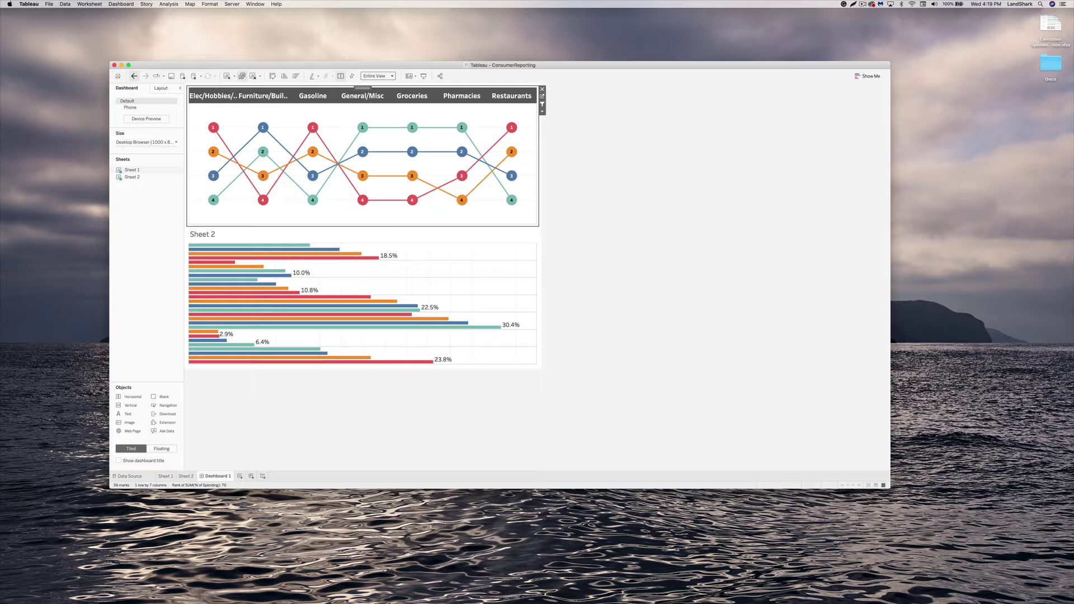
# Step: Hide the Sheet 2 title on the bar chart
pyautogui.rightClick(203, 236)
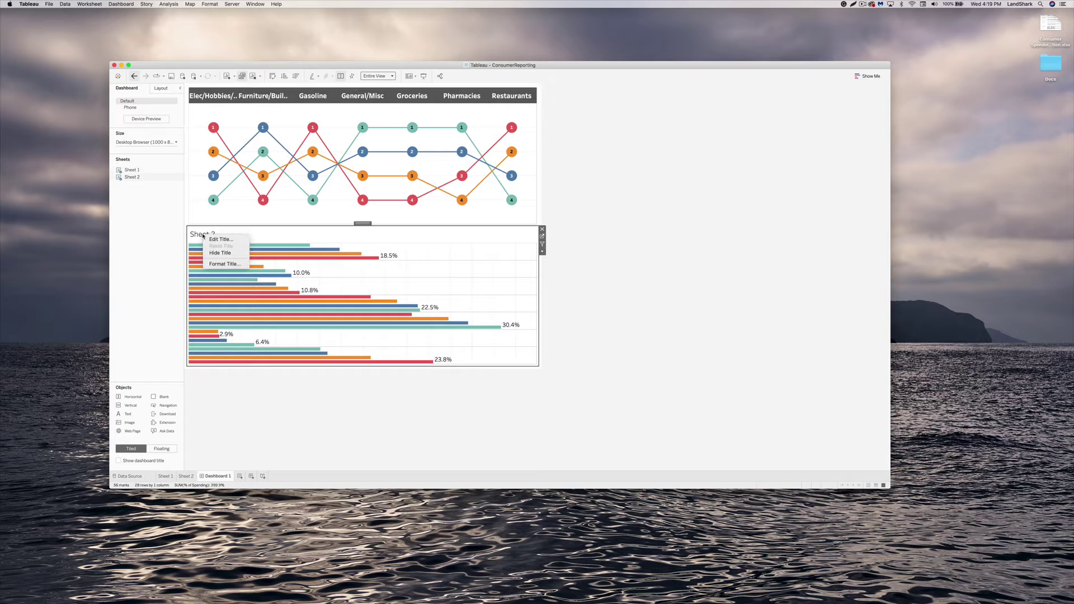
pyautogui.click(219, 253)
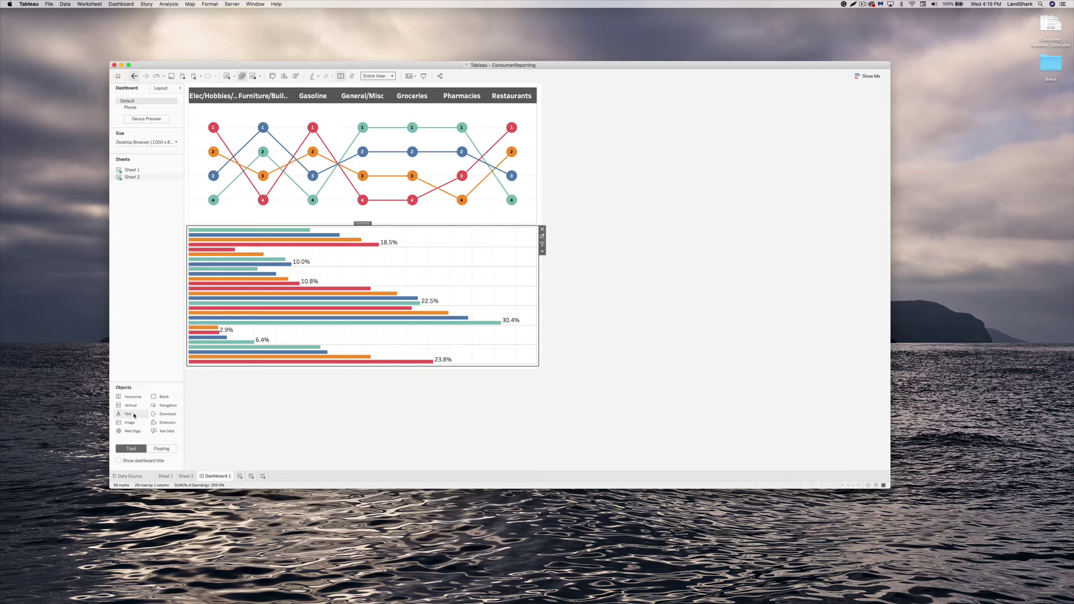
# Step: Add a top text box reading 'How our money is spent per Generations' at font size 18
pyautogui.moveTo(134, 415); pyautogui.dragTo(288, 91)
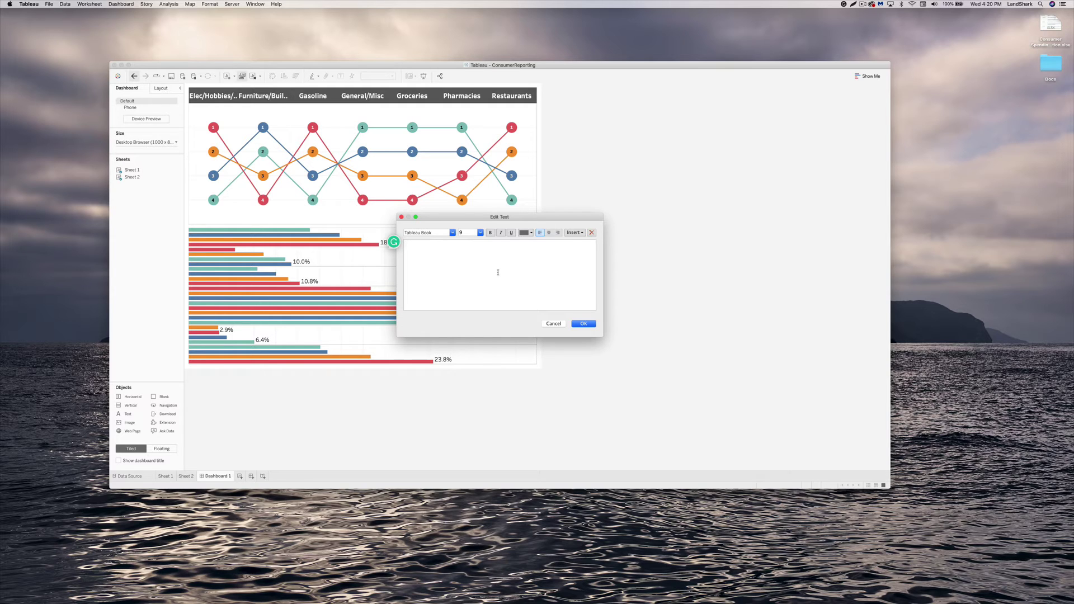
pyautogui.write('How our money is spent pe')
pyautogui.click(480, 232)
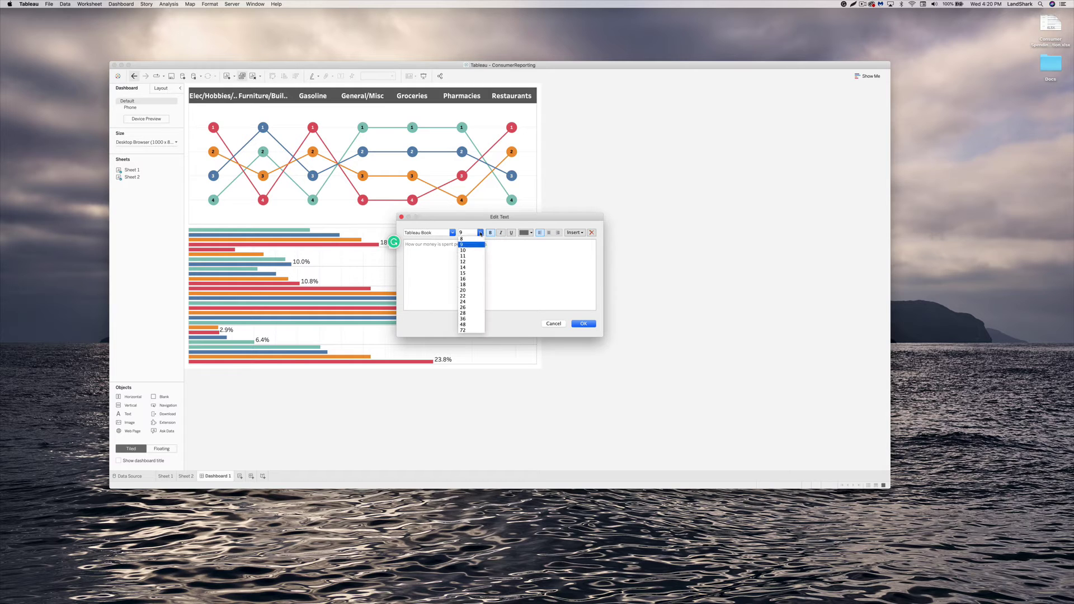
pyautogui.click(473, 262)
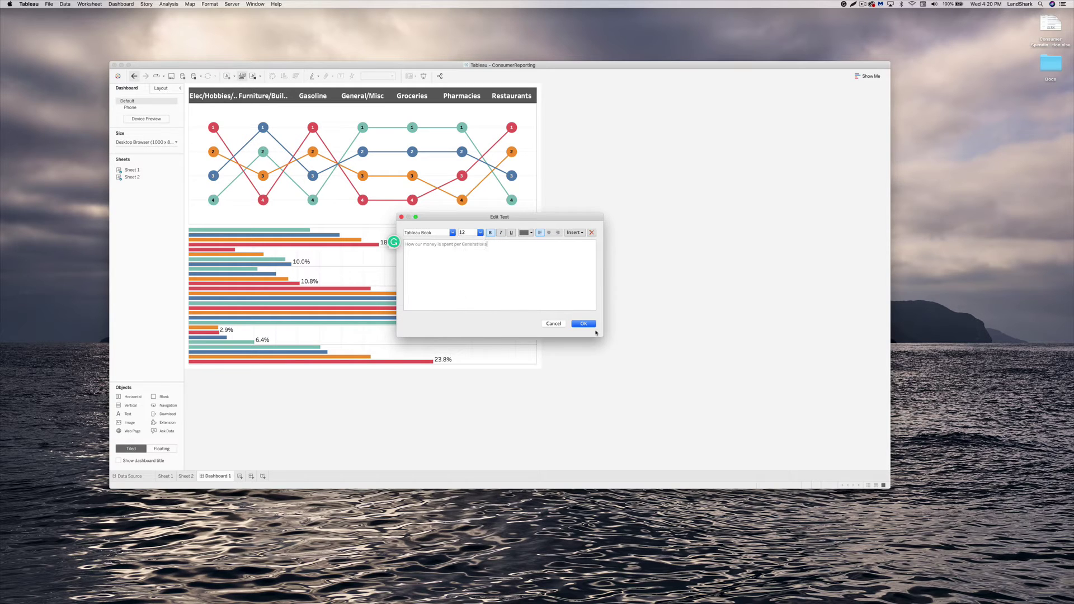
pyautogui.click(480, 232)
pyautogui.click(475, 285)
pyautogui.click(583, 324)
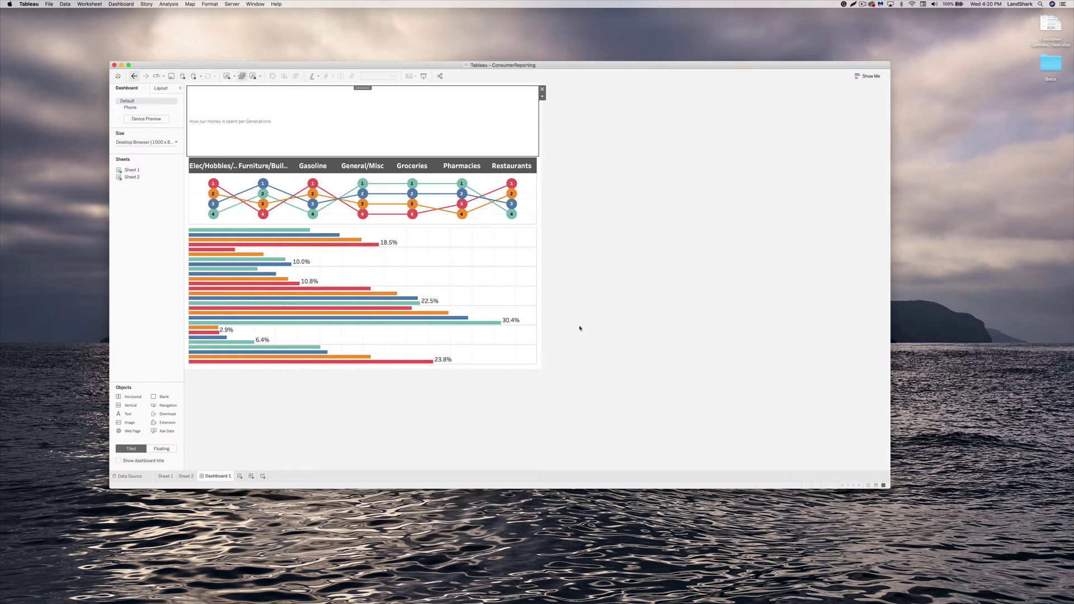
# Step: Make the title bold at font size 48
pyautogui.rightClick(258, 120)
pyautogui.click(264, 124)
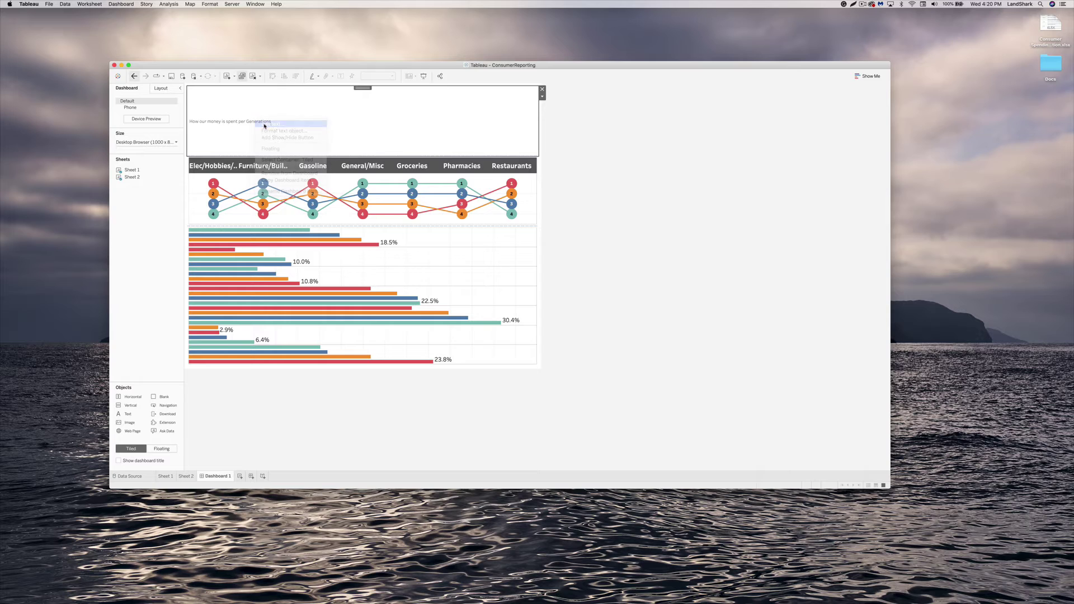
pyautogui.click(490, 233)
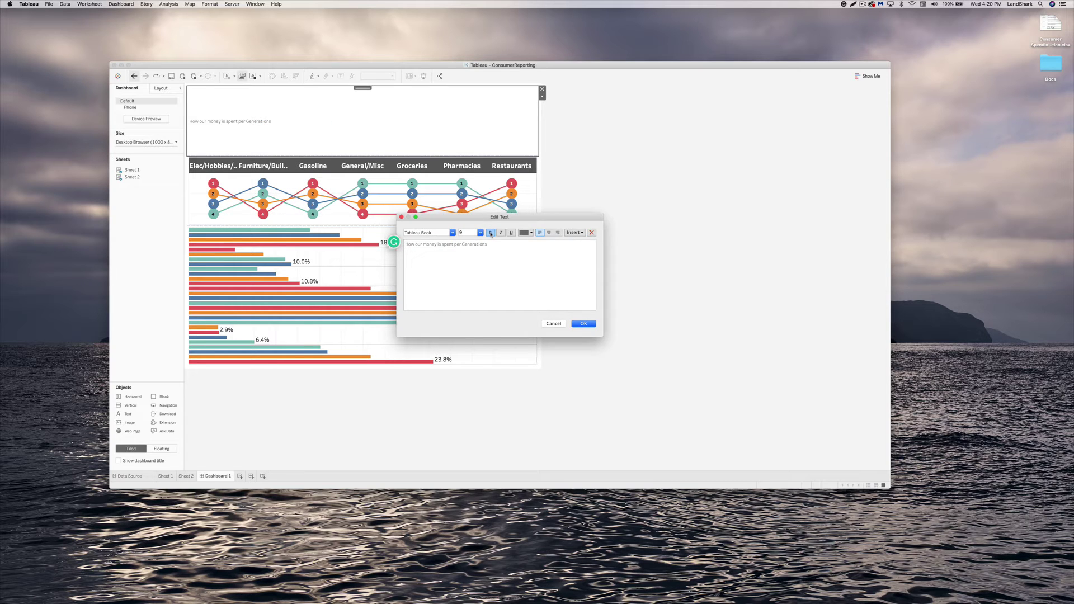
pyautogui.click(480, 232)
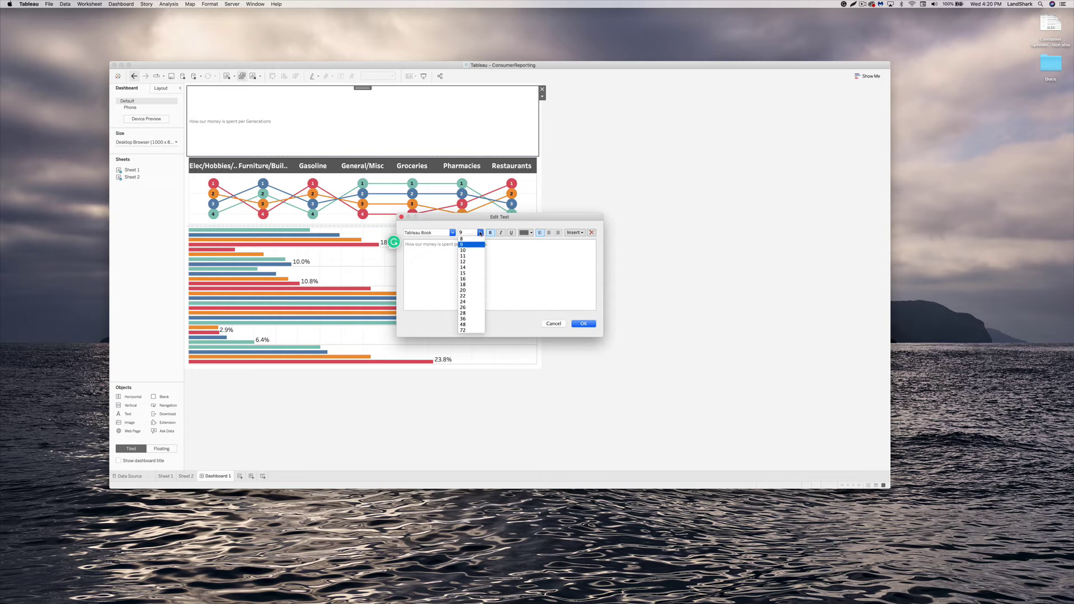
pyautogui.click(470, 324)
pyautogui.click(584, 324)
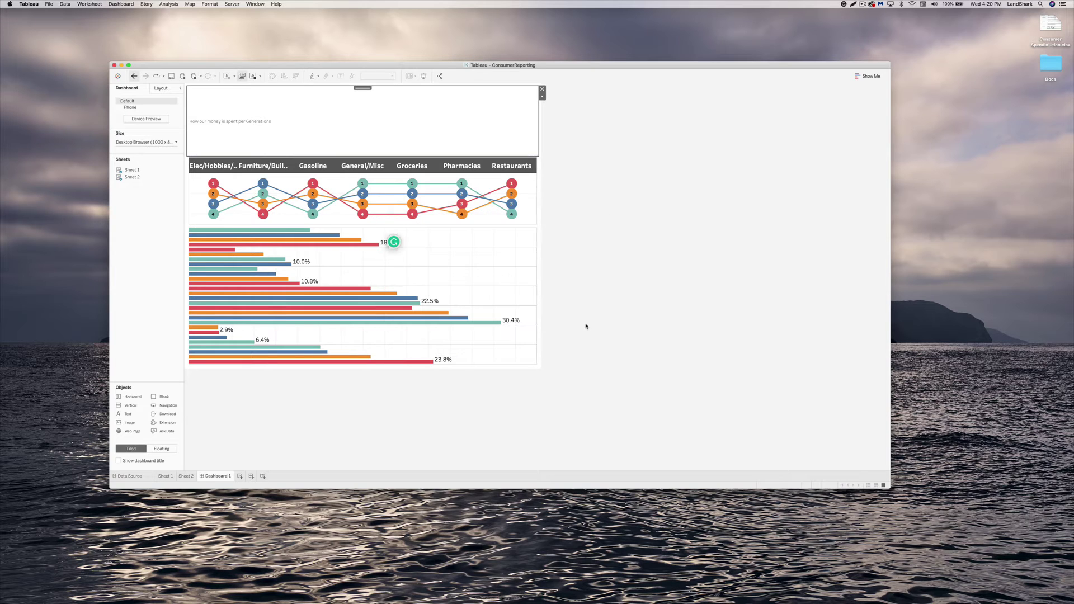
# Step: Centre the title and set it to the Symbol font at size 20
pyautogui.rightClick(255, 122)
pyautogui.click(271, 127)
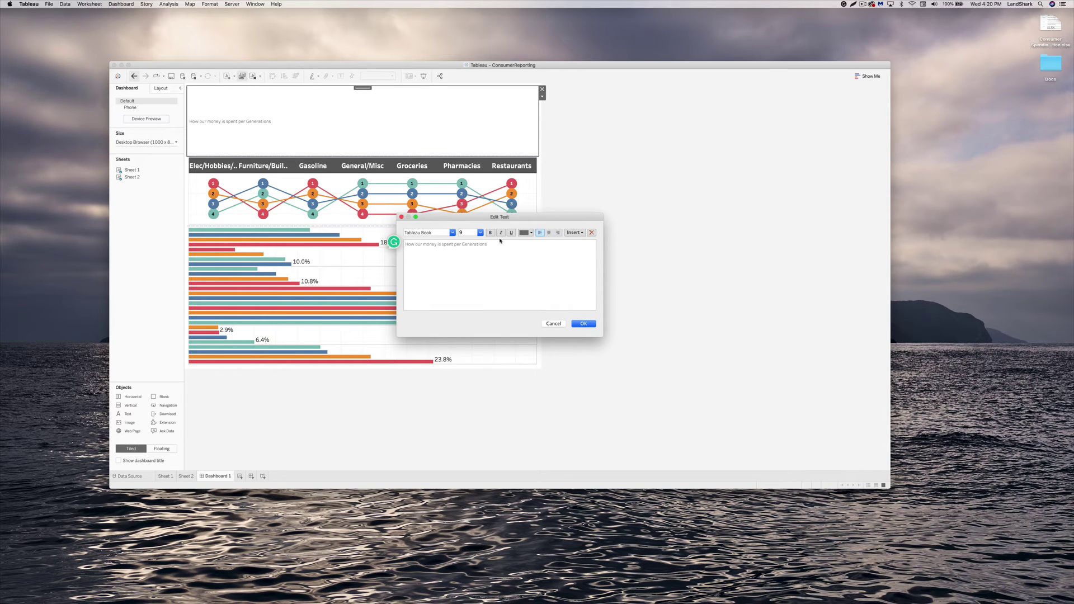
pyautogui.click(491, 233)
pyautogui.click(549, 233)
pyautogui.click(445, 234)
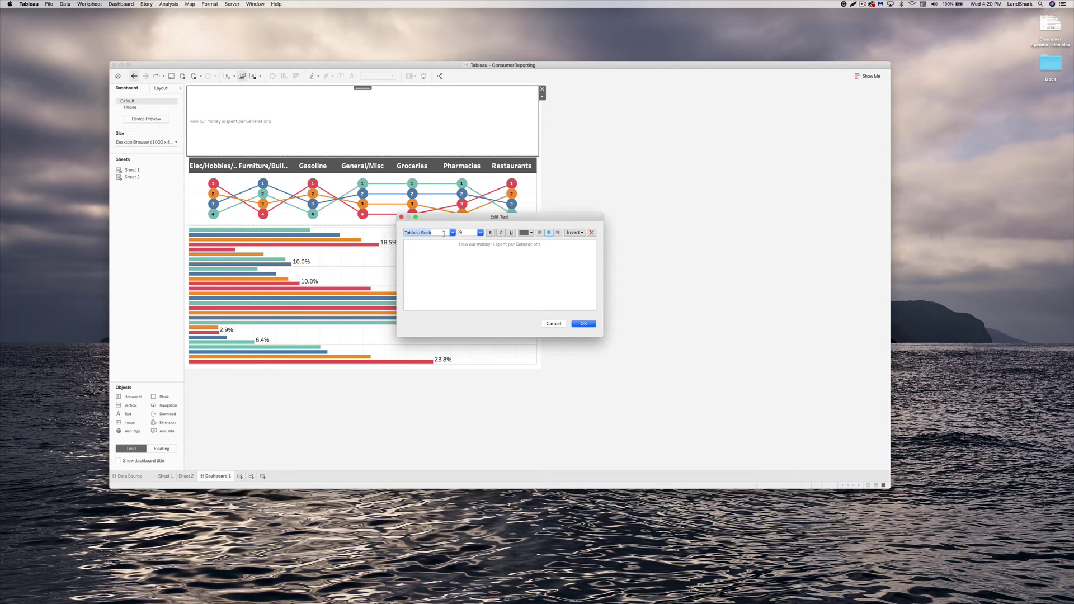
pyautogui.click(453, 233)
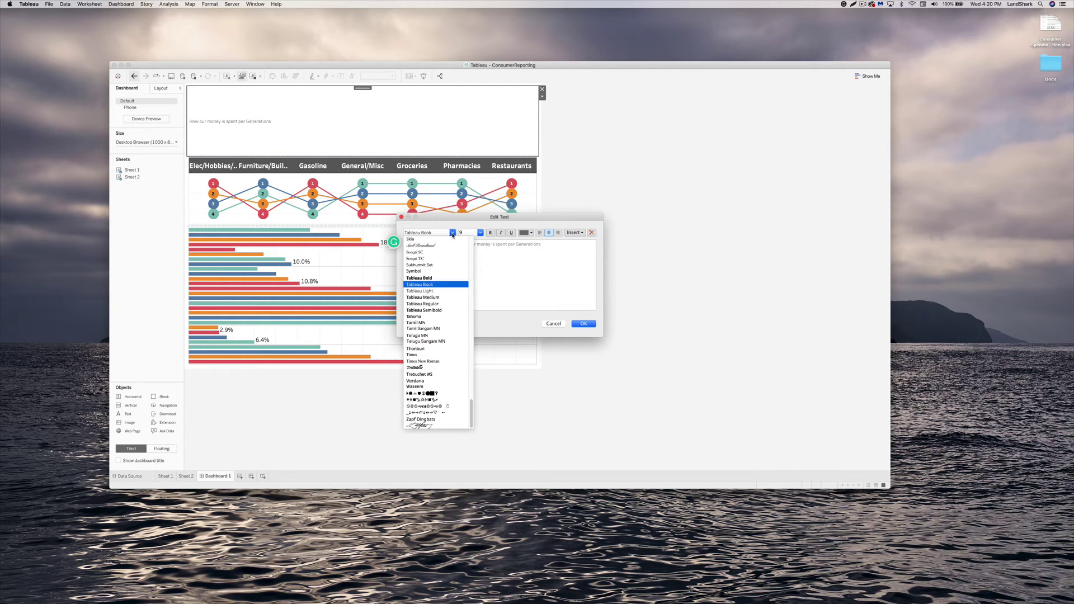
pyautogui.click(436, 279)
pyautogui.click(479, 233)
pyautogui.click(470, 290)
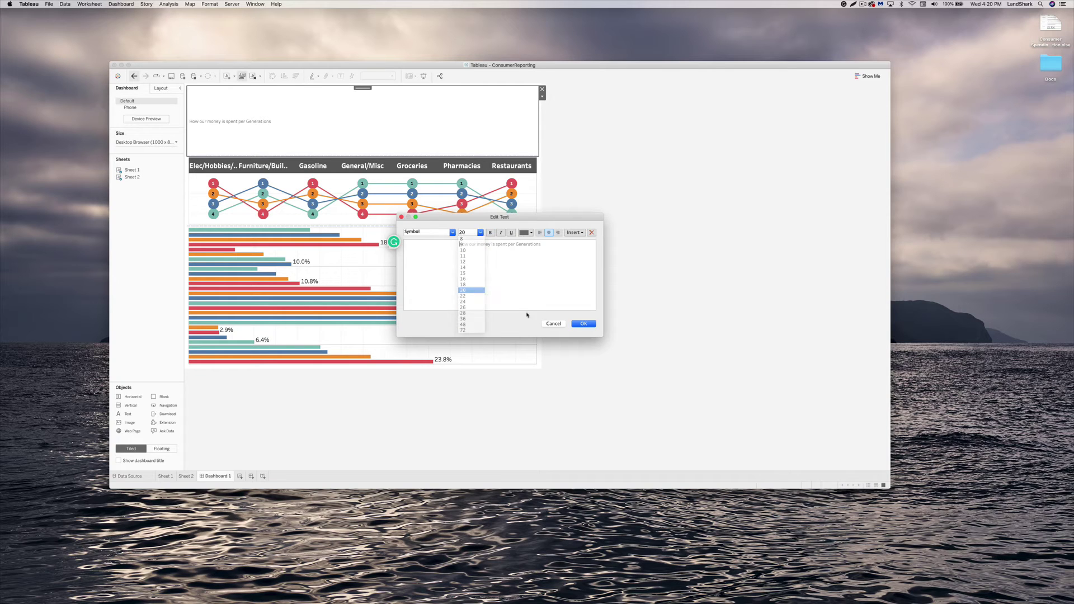
pyautogui.click(582, 326)
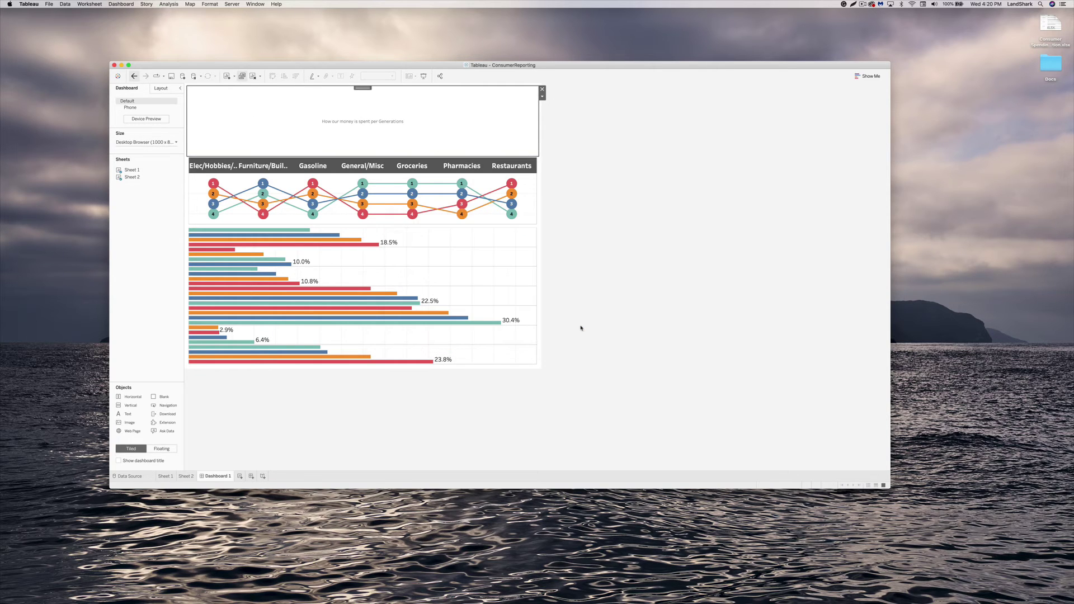
# Step: Reduce the title's font size to 16
pyautogui.rightClick(375, 122)
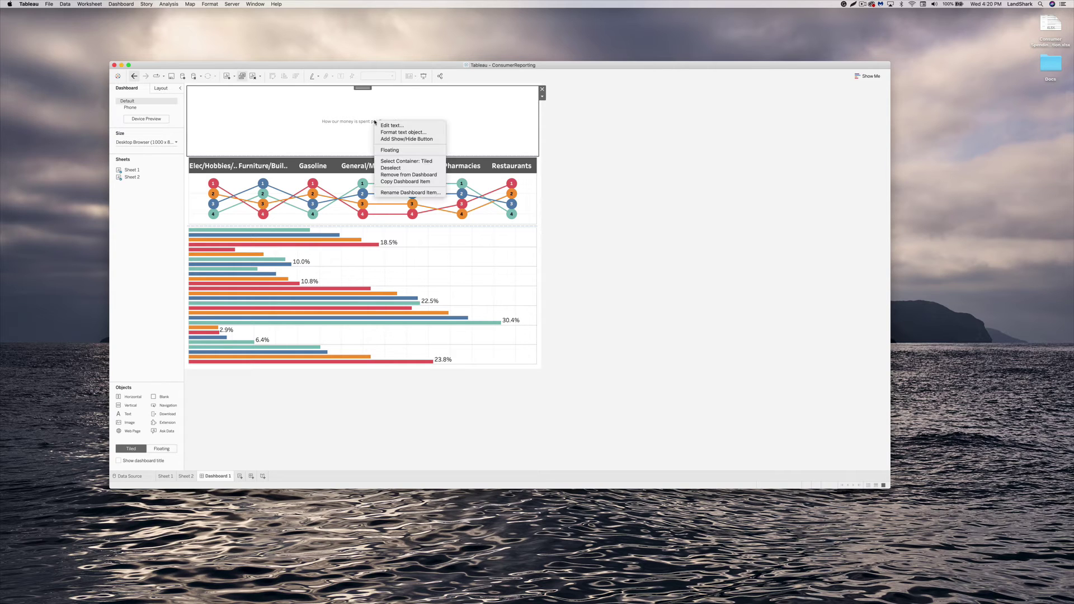
pyautogui.click(392, 132)
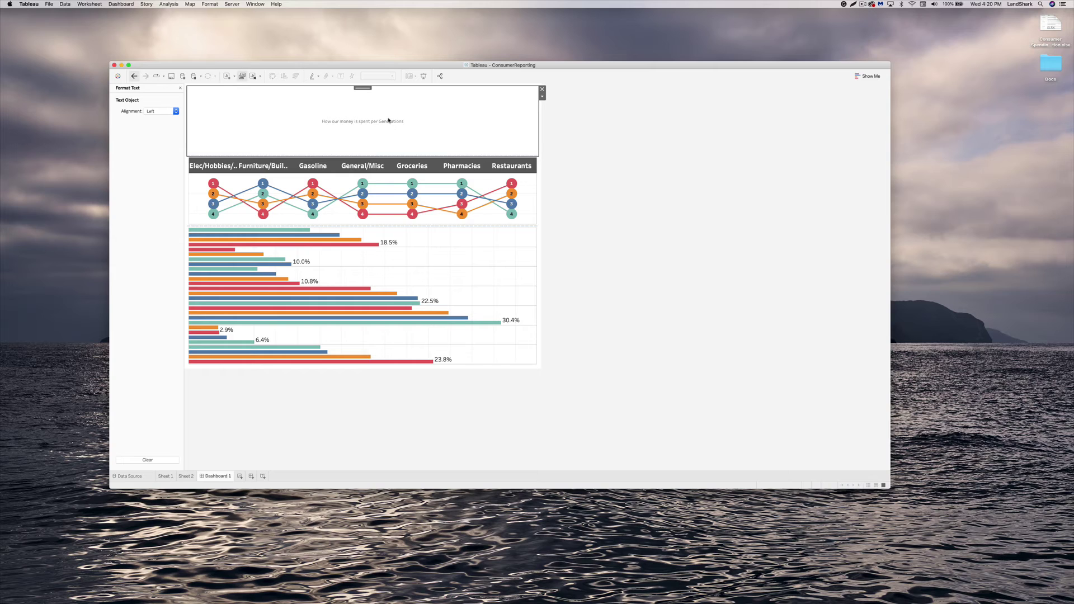
pyautogui.rightClick(389, 120)
pyautogui.click(400, 125)
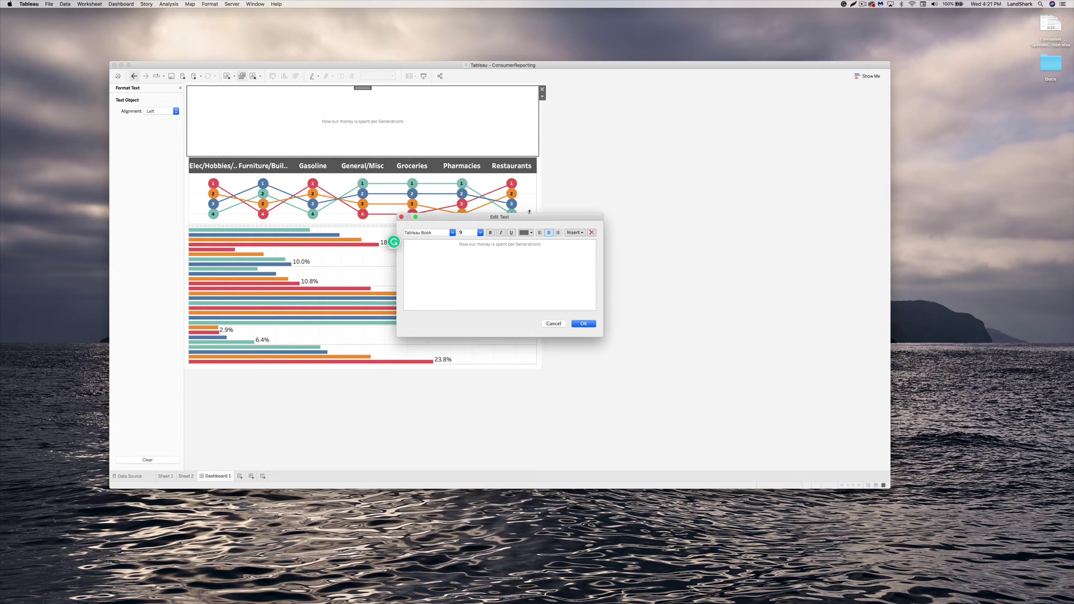
pyautogui.click(481, 232)
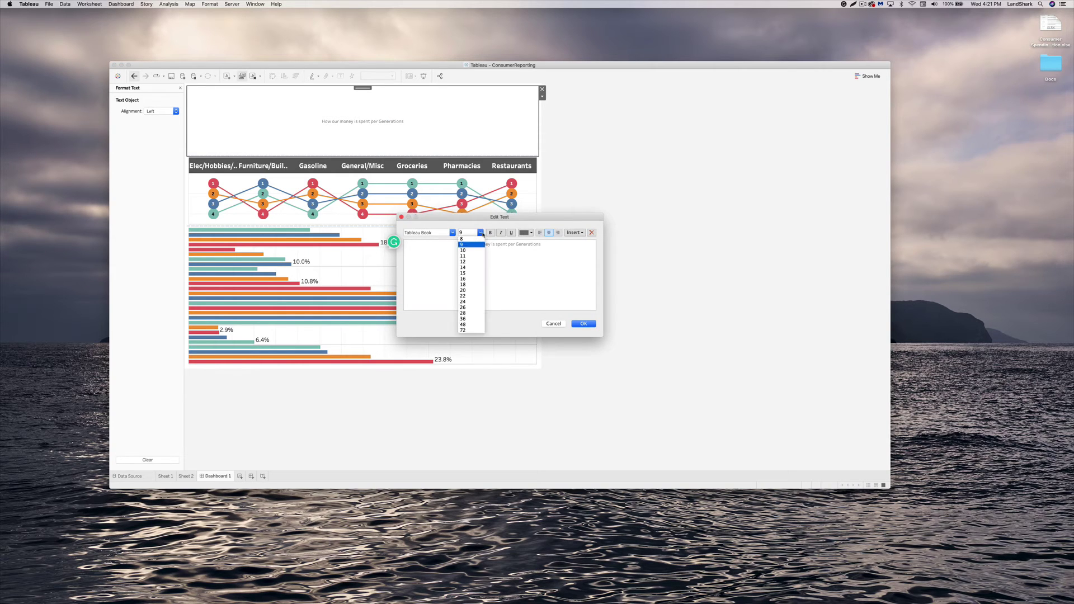
pyautogui.click(473, 280)
pyautogui.click(583, 323)
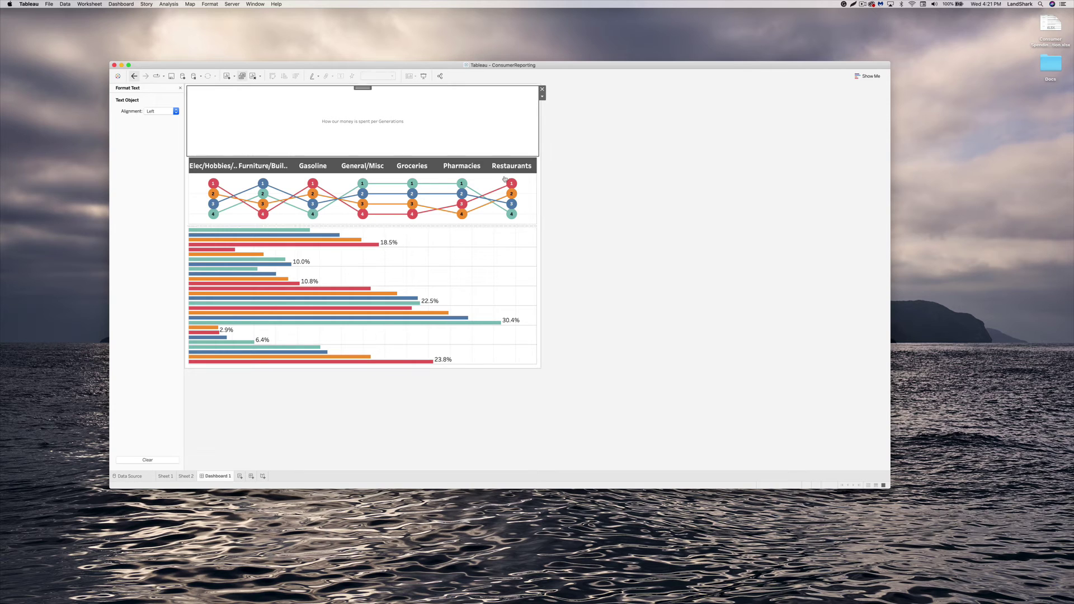
# Step: Test the filter action on Elec/Hobbies, Furniture, Gasoline, Groceries, then Pharmacies in the bump chart
pyautogui.click(212, 168)
pyautogui.click(251, 168)
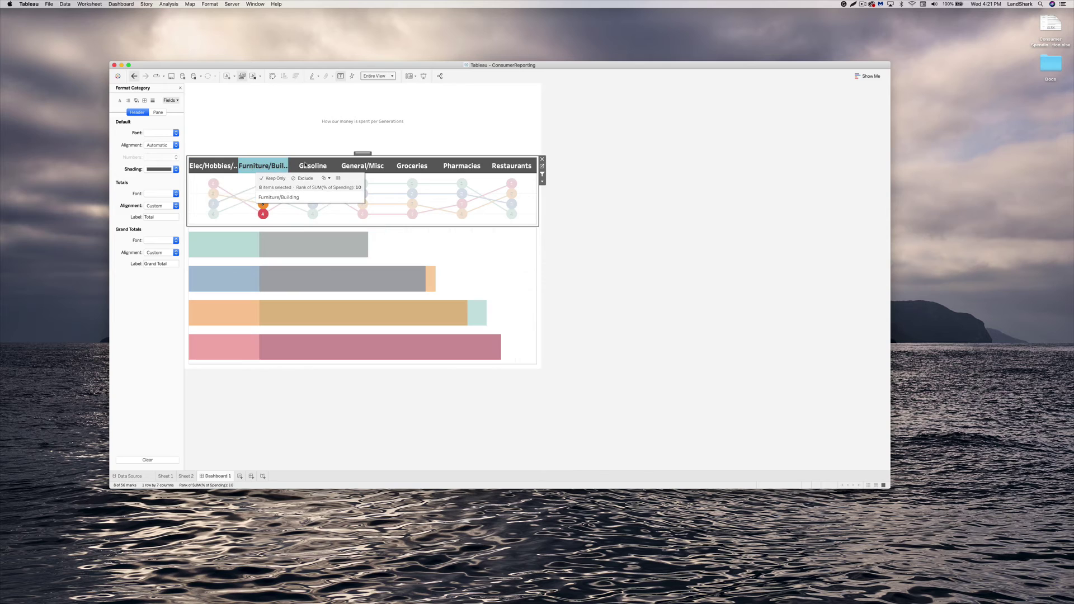
pyautogui.click(319, 166)
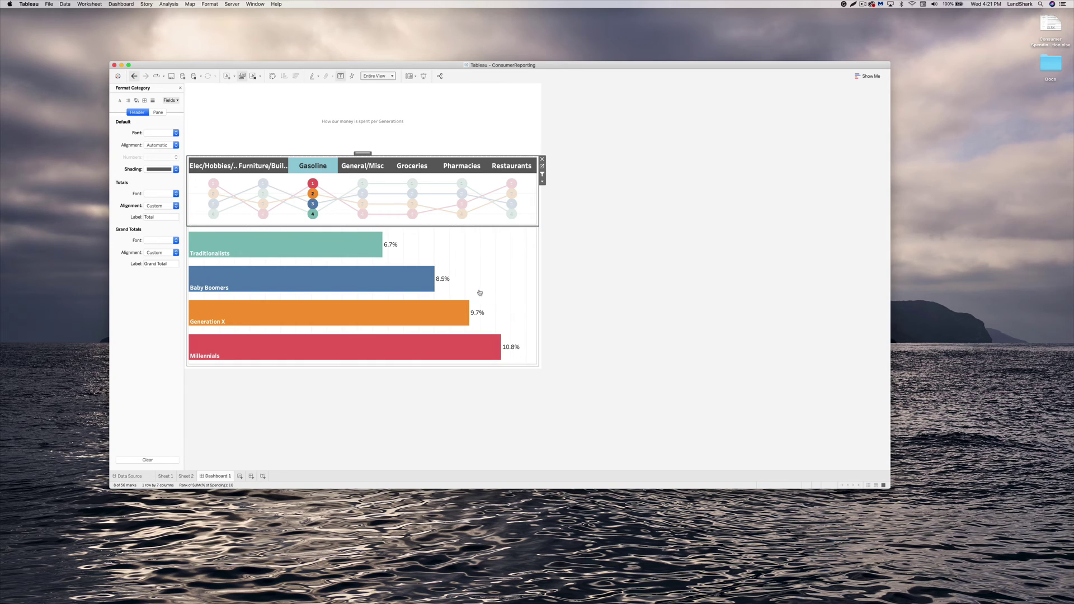
pyautogui.click(414, 167)
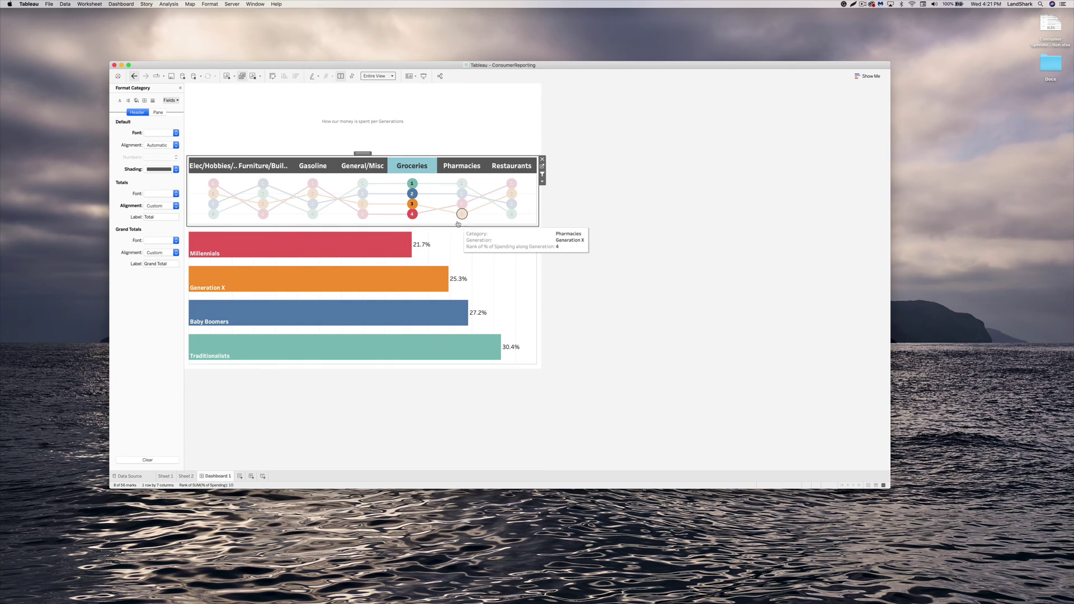
pyautogui.click(468, 166)
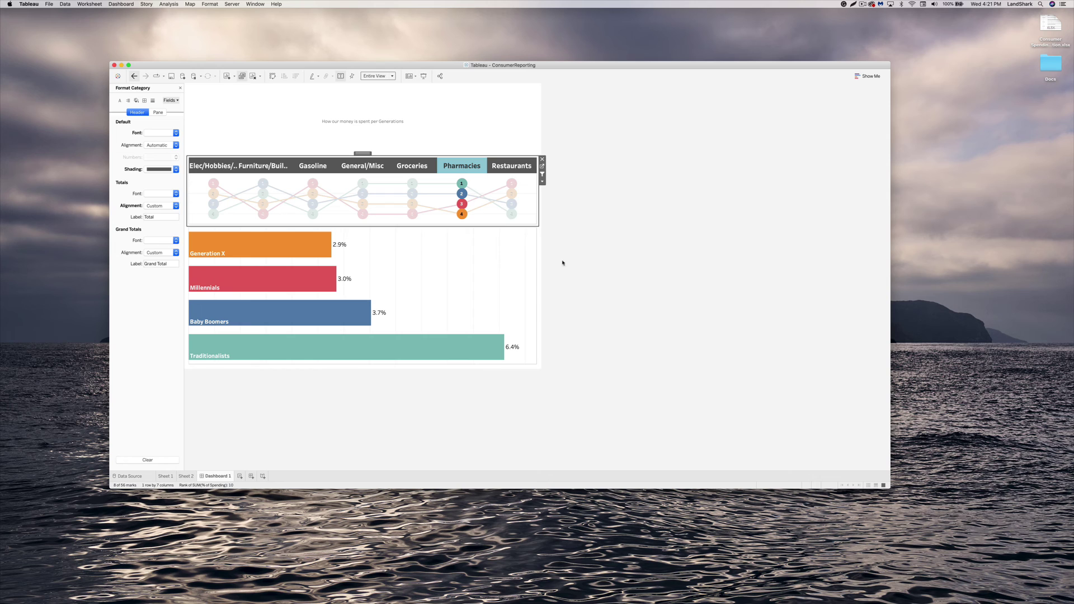
# Step: In Presentation Mode, filter to Elec/Hobbies, Furniture, then Elec/Hobbies/Clothing again, and exit
pyautogui.click(423, 76)
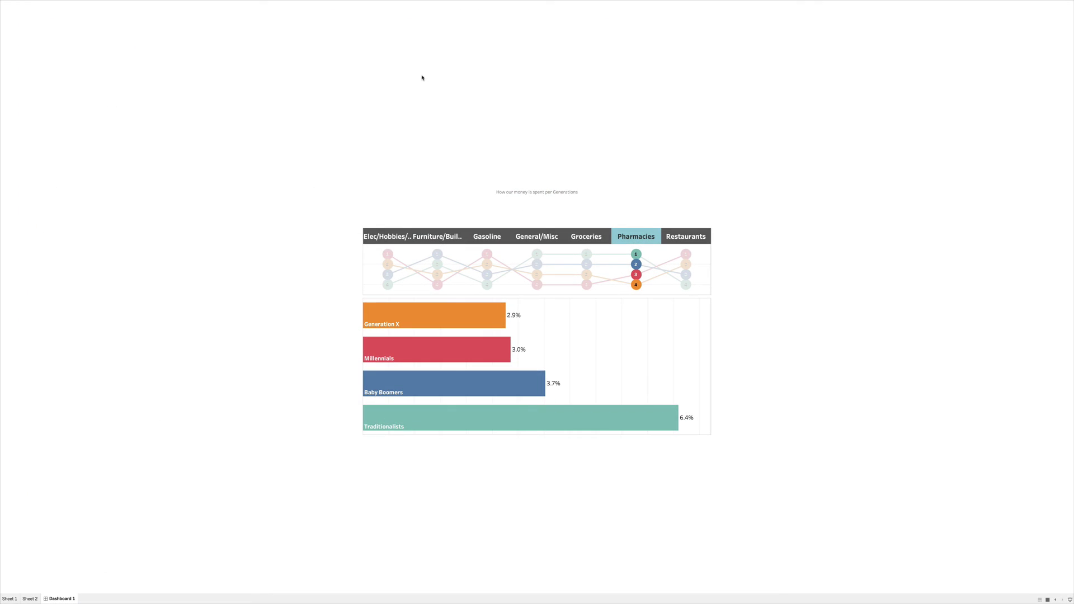
pyautogui.click(390, 239)
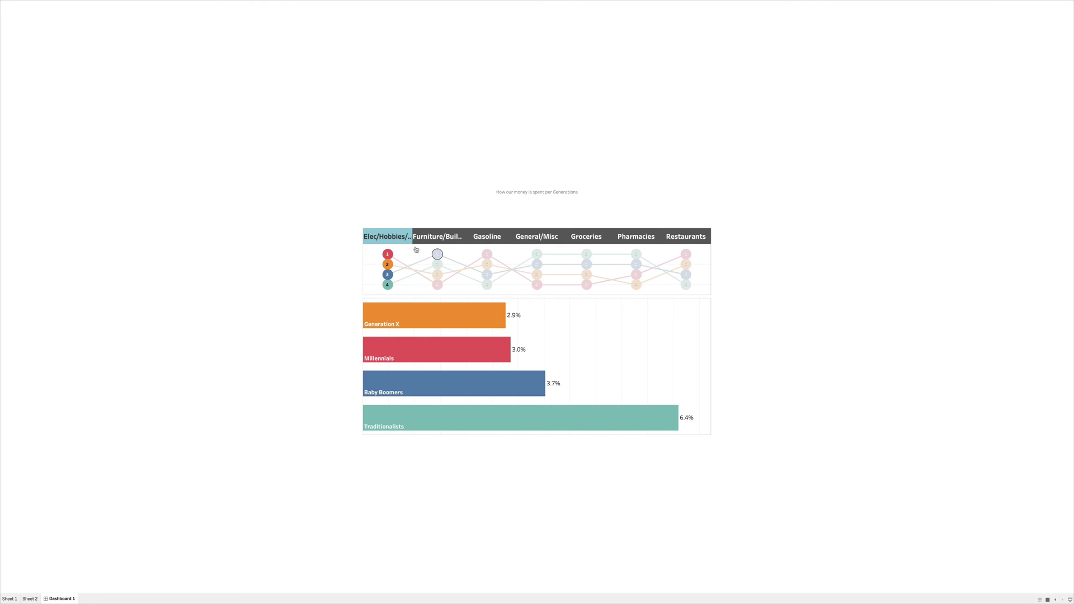
pyautogui.click(413, 240)
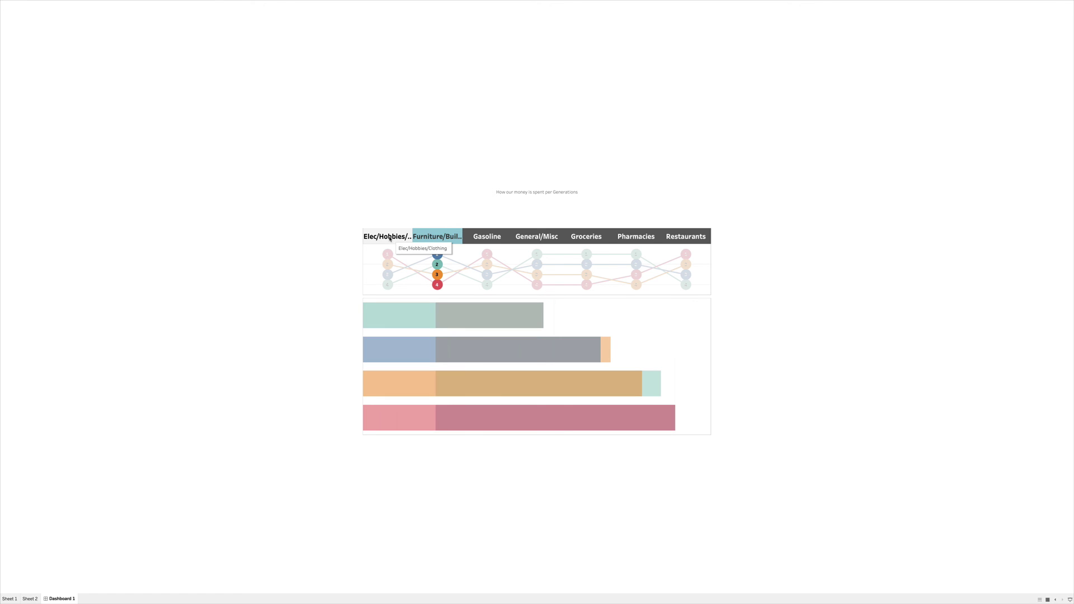
pyautogui.click(392, 237)
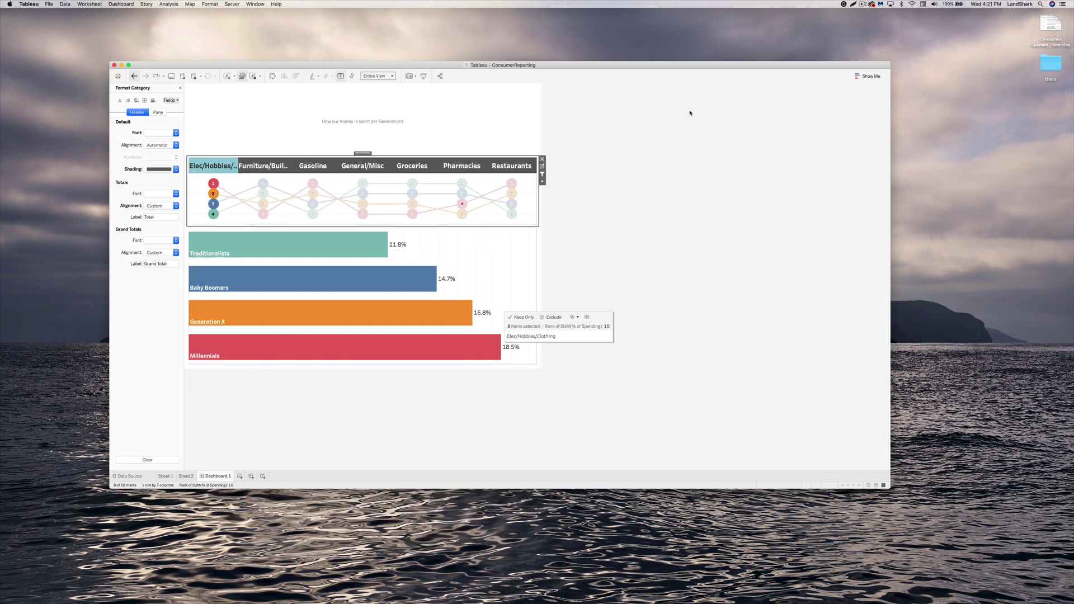
pyautogui.click(862, 4)
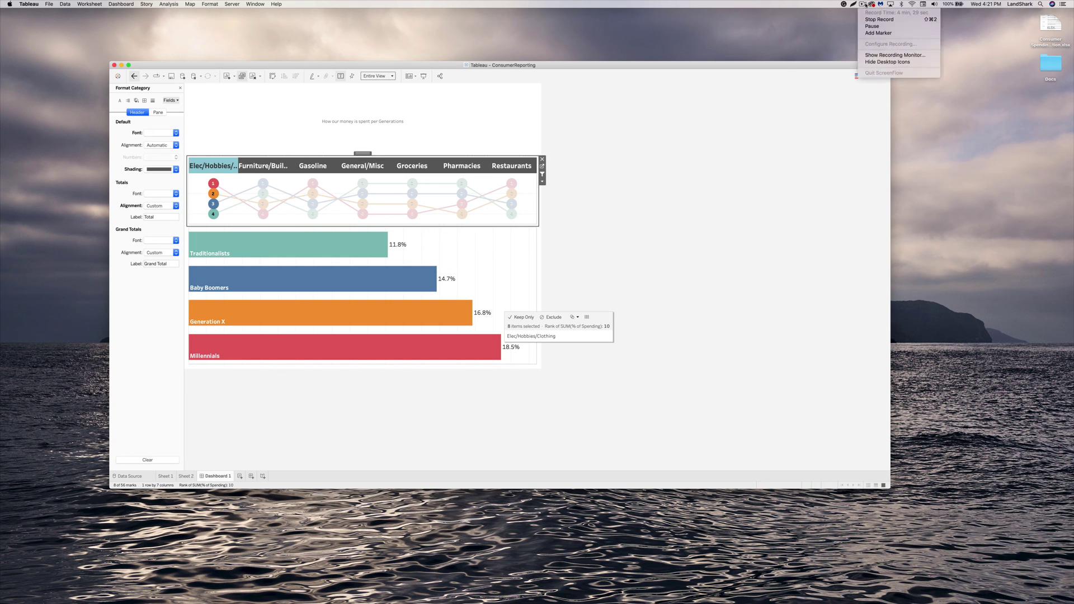